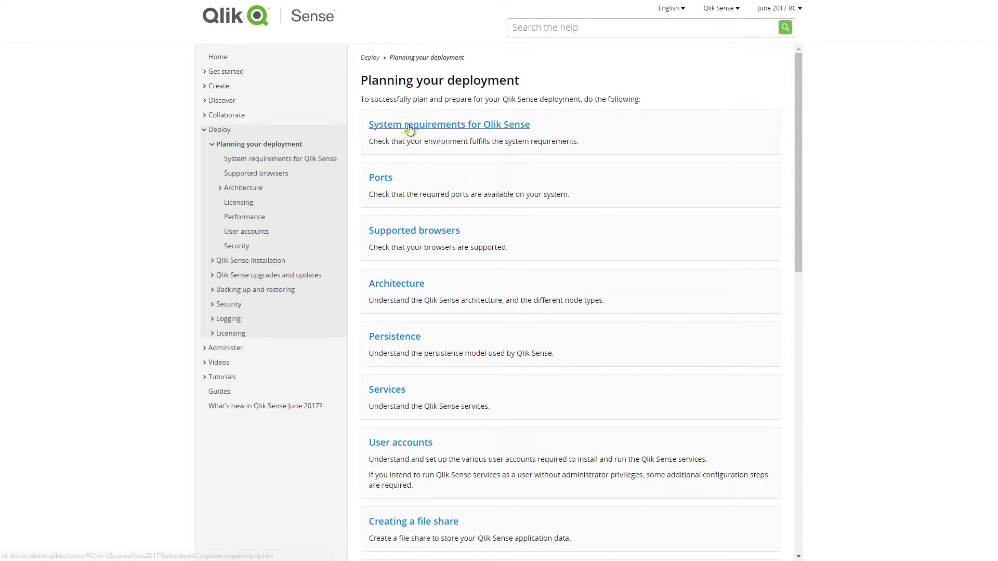
Open the Qlik Sense system requirements page and review platforms, memory, storage and database requirements
left_click(409, 127)
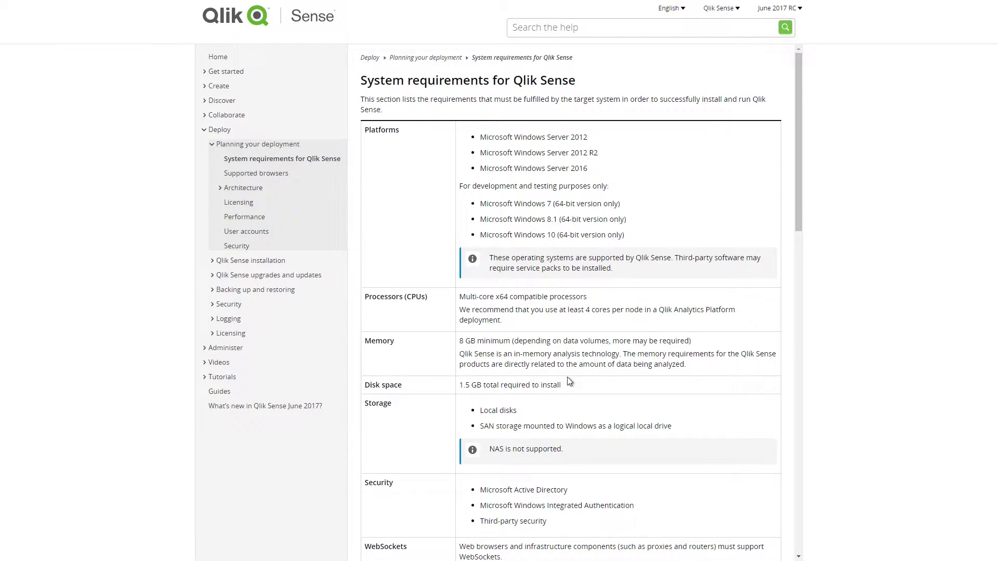
scroll(570, 382, "down", 3)
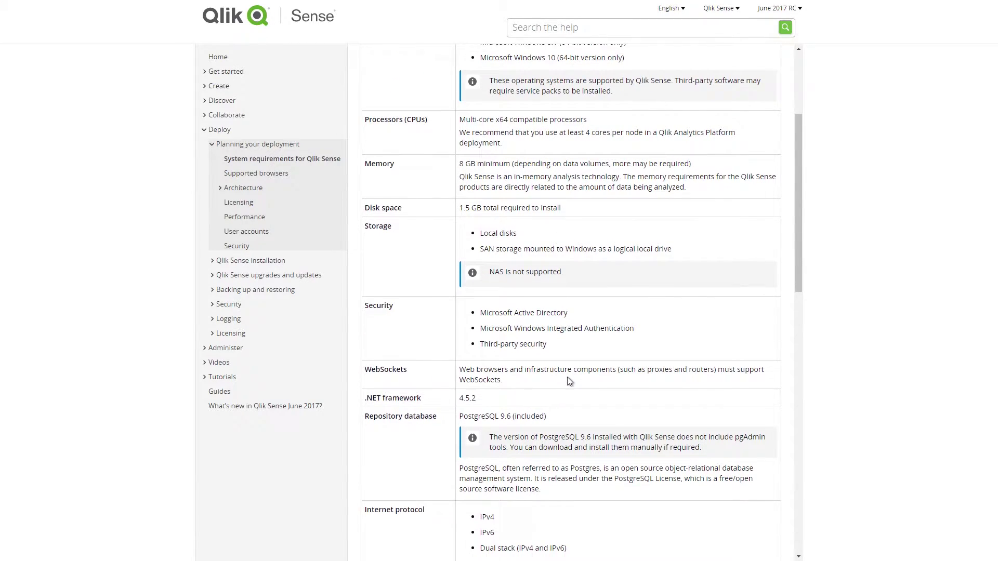
scroll(569, 382, "down", 2)
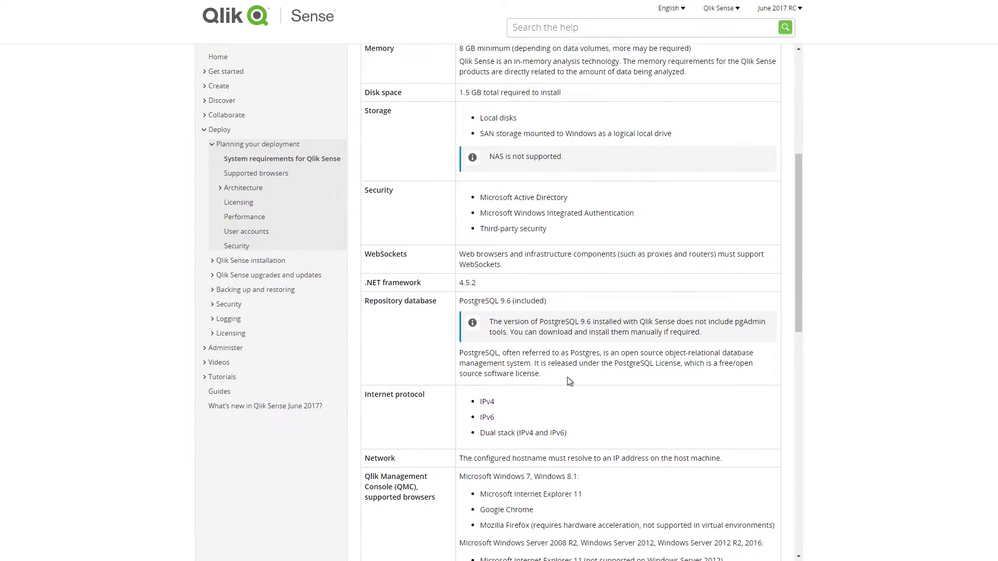
scroll(569, 382, "down", 2)
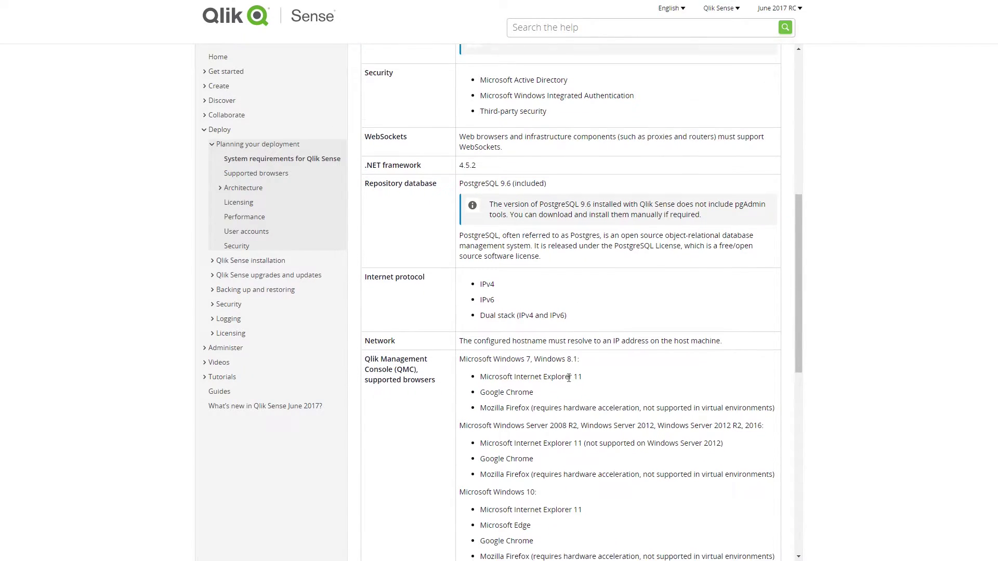
scroll(569, 378, "down", 1)
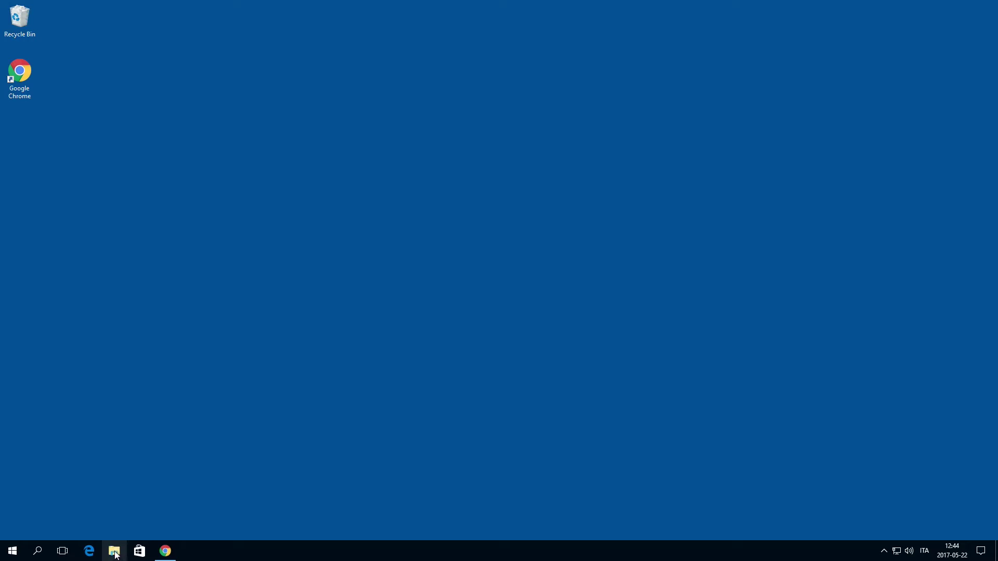
Create a new folder named 'Qlik Share' on Local Disk (C:)
left_click(115, 550)
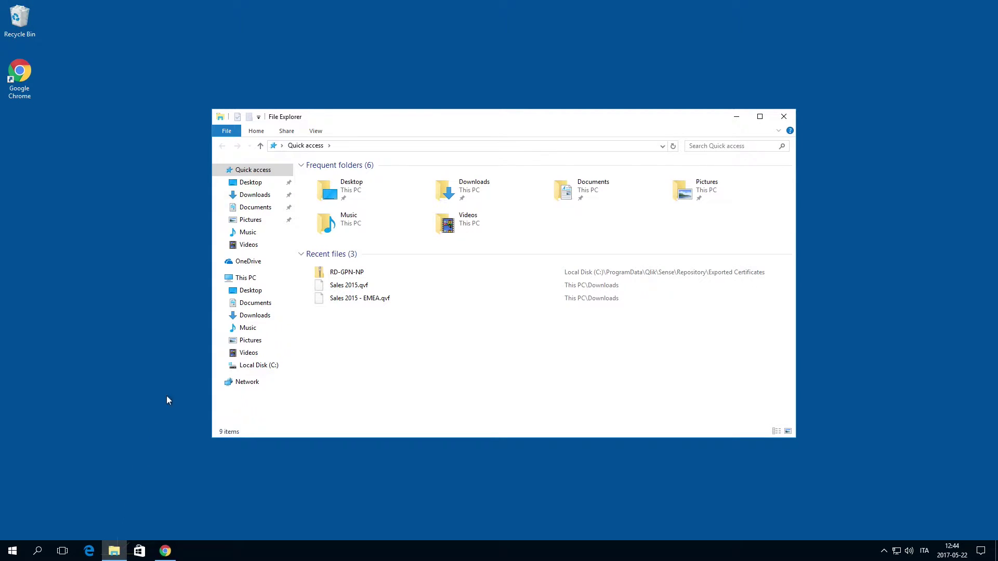
left_click(254, 279)
left_click(259, 366)
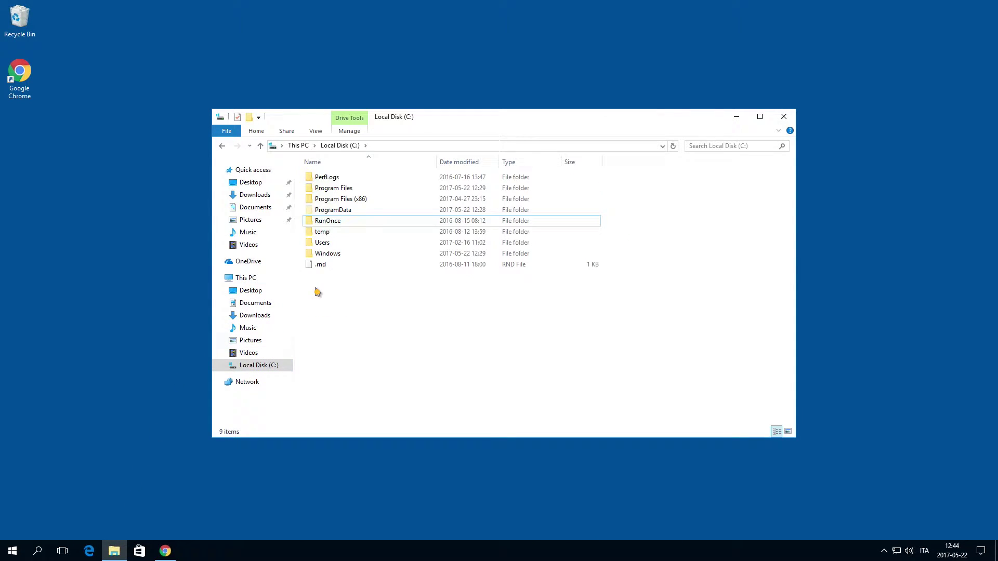
right_click(316, 289)
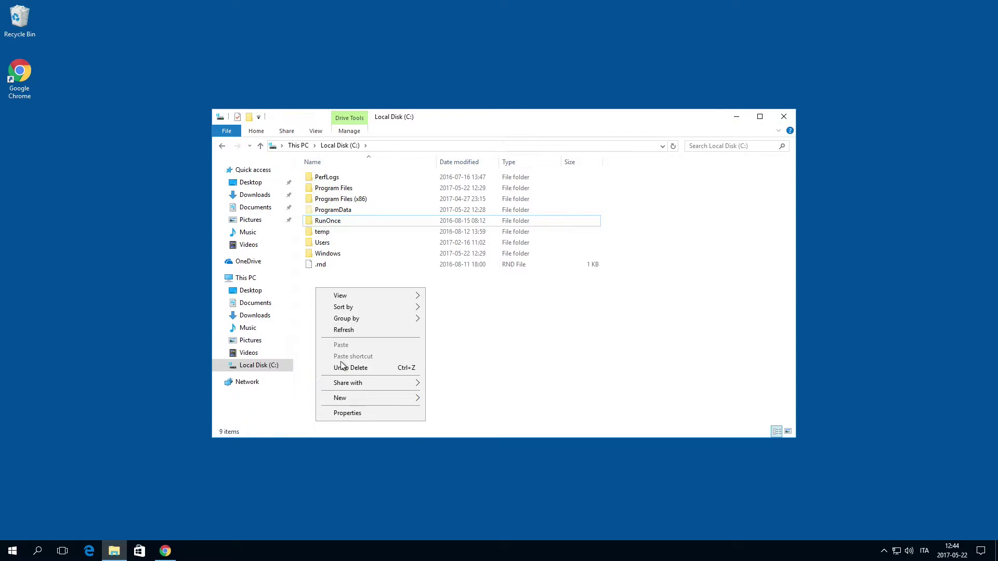
mouse_move(349, 400)
left_click(435, 399)
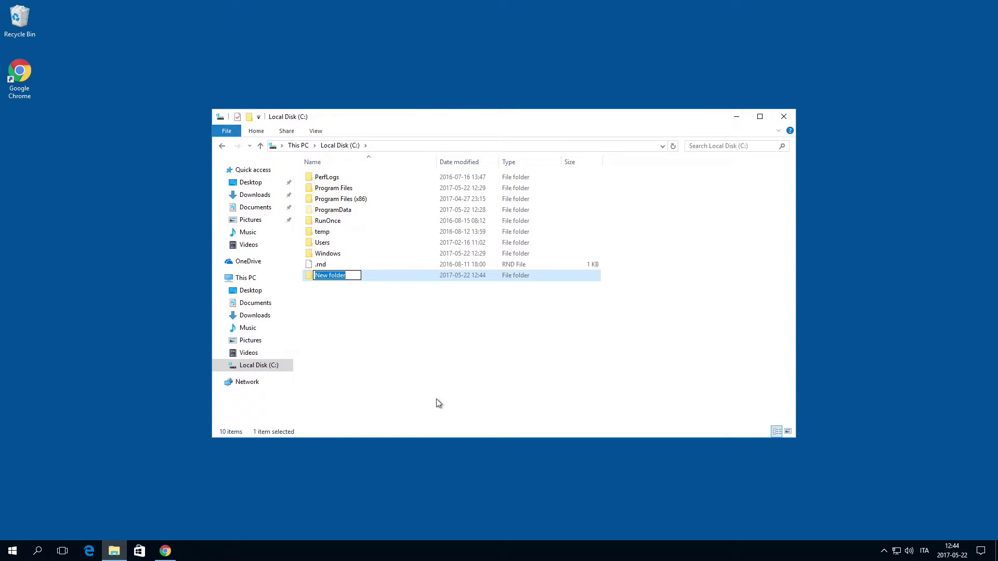
type("Qlik Share")
key("Return")
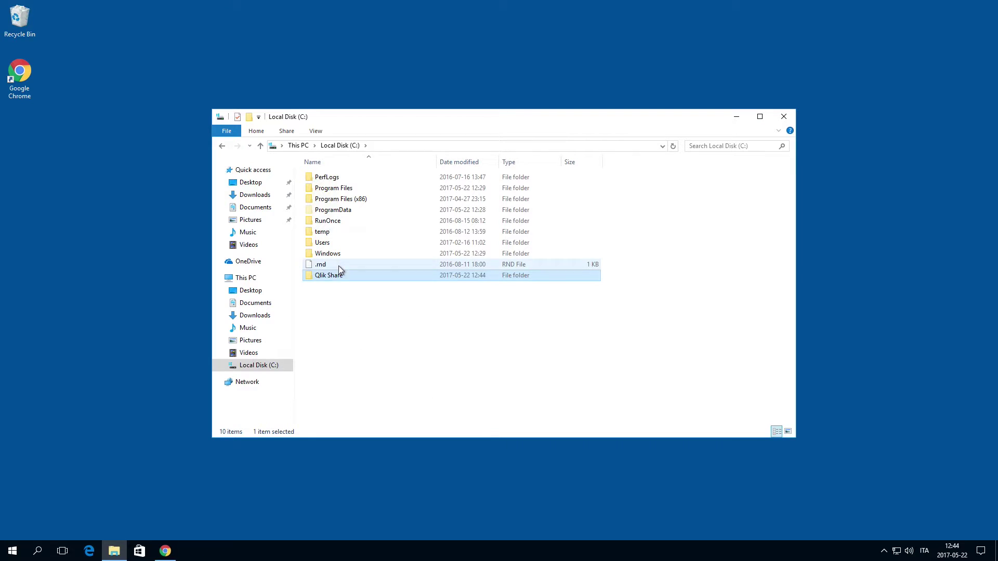
Share the Qlik Share folder with Everyone
right_click(310, 276)
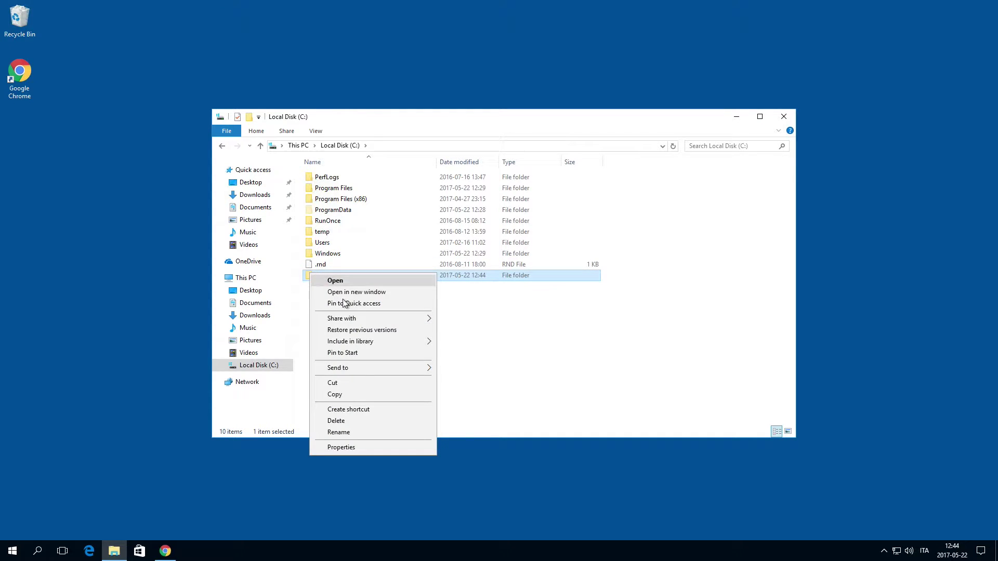
mouse_move(403, 319)
left_click(461, 332)
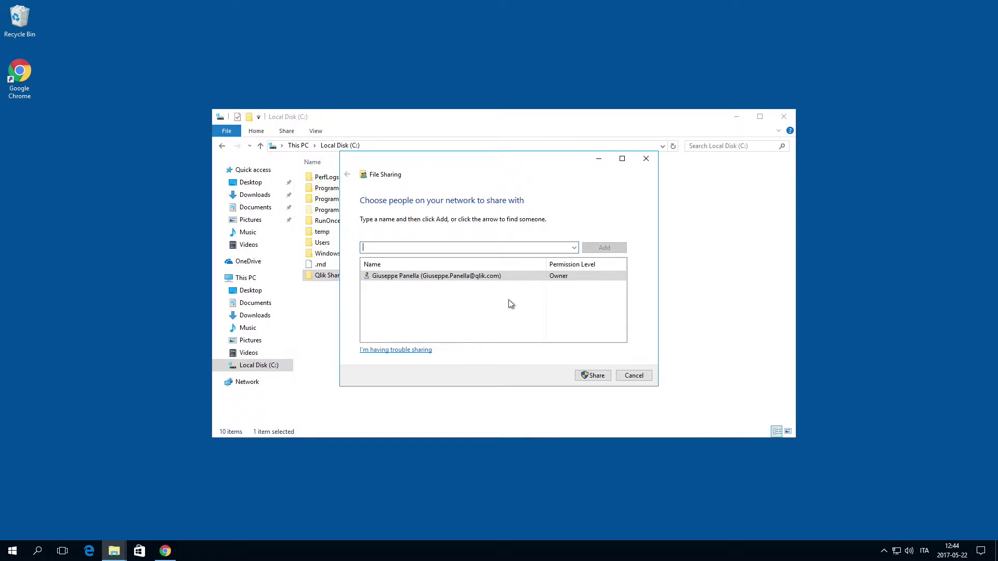
left_click(573, 248)
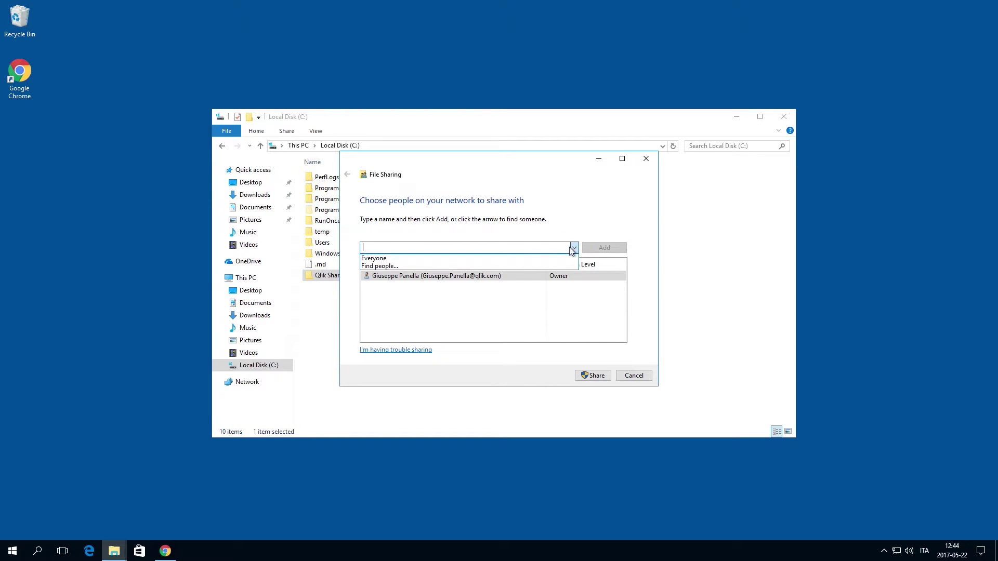
left_click(538, 259)
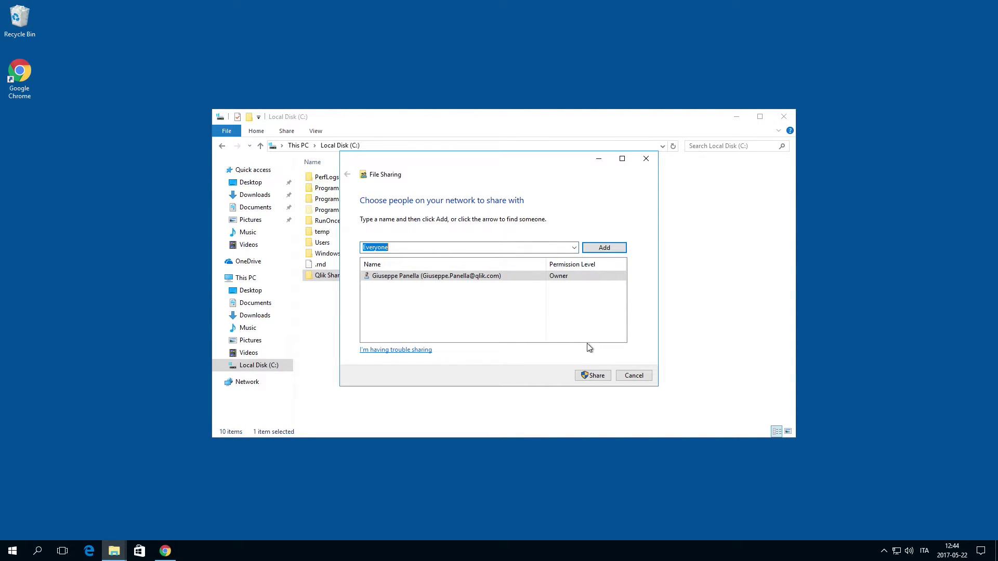
left_click(595, 375)
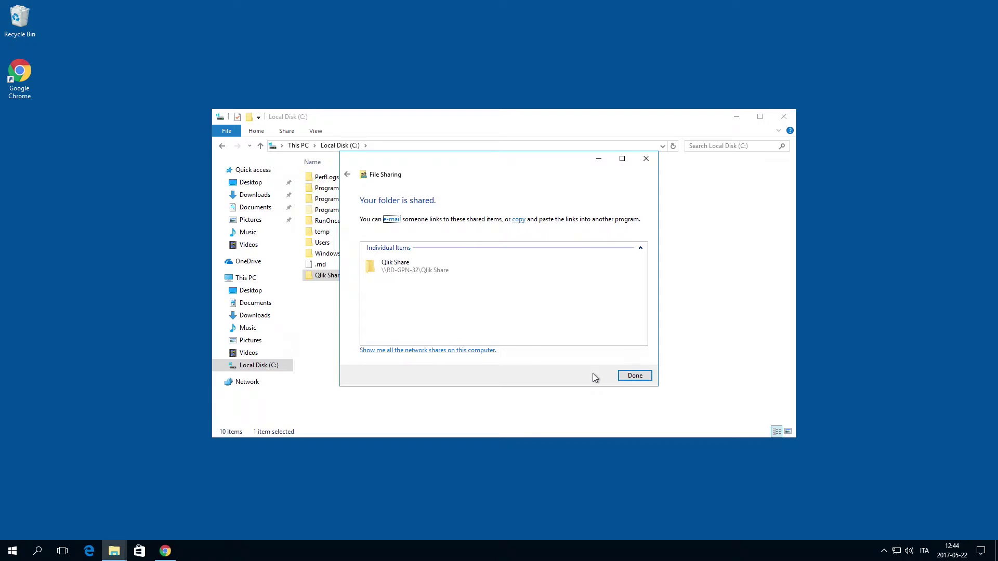
left_click(635, 376)
Run the Qlik_Sense_setup installer from the Downloads folder
left_click(784, 116)
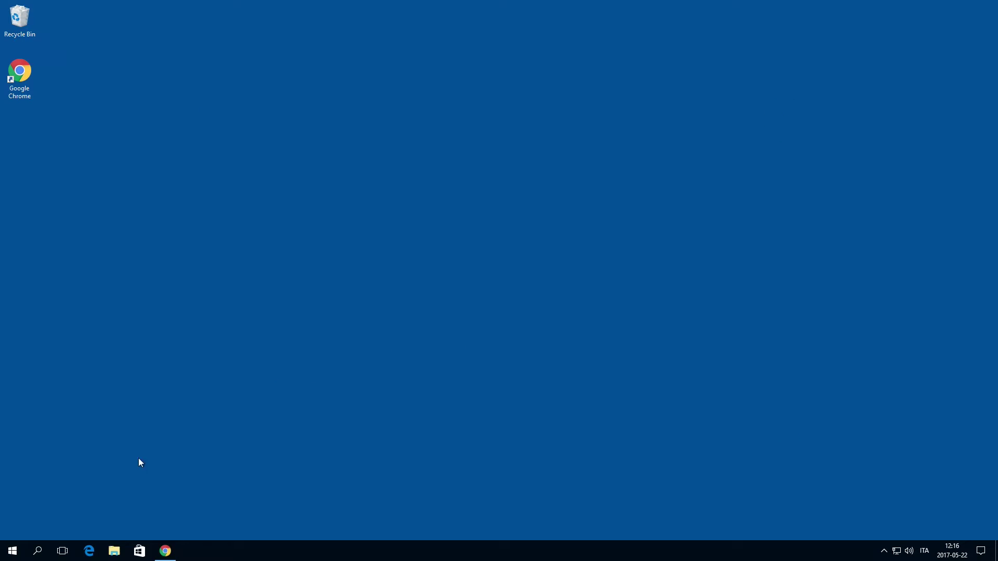
left_click(13, 551)
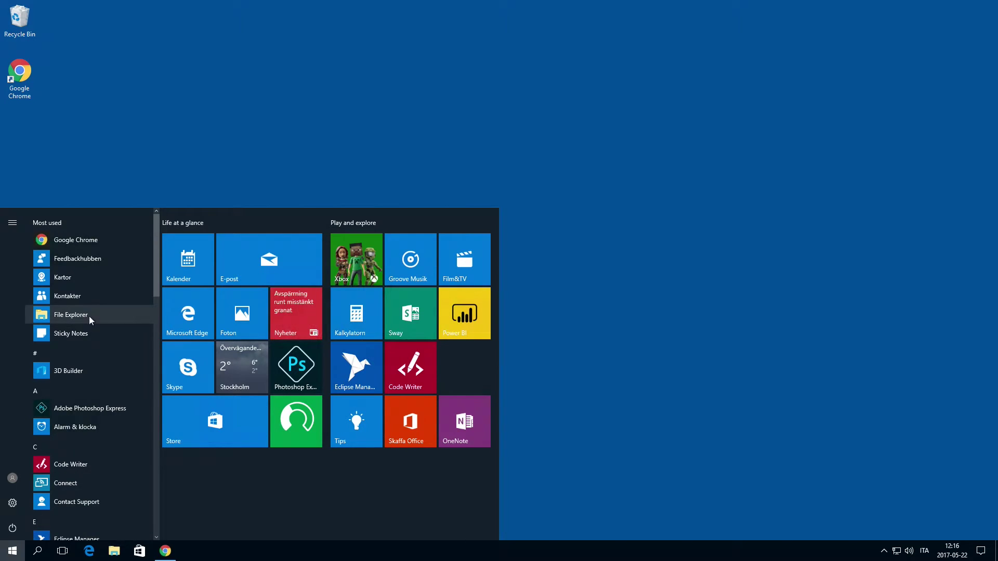
left_click(89, 315)
left_click(255, 194)
left_click(335, 189)
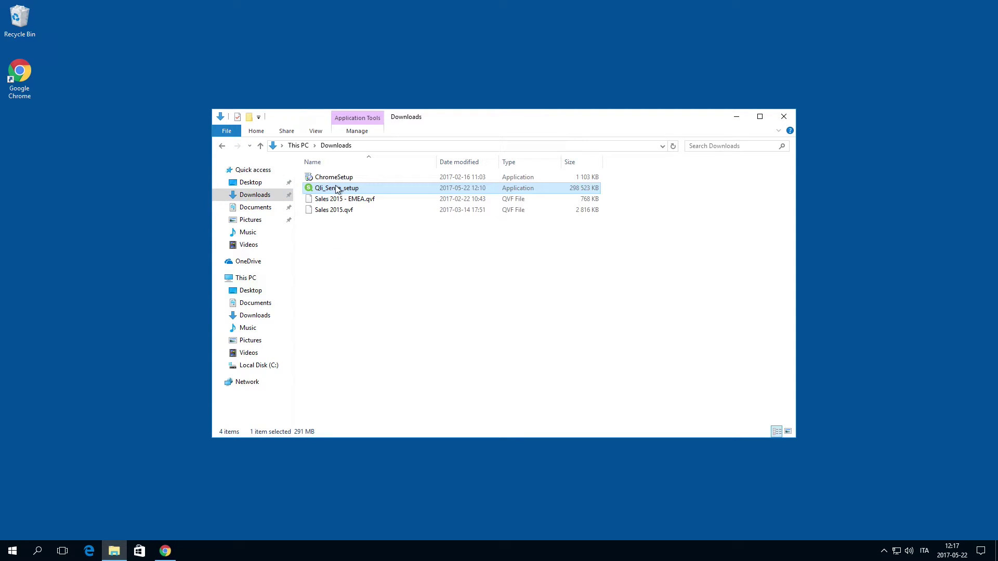
double_click(335, 189)
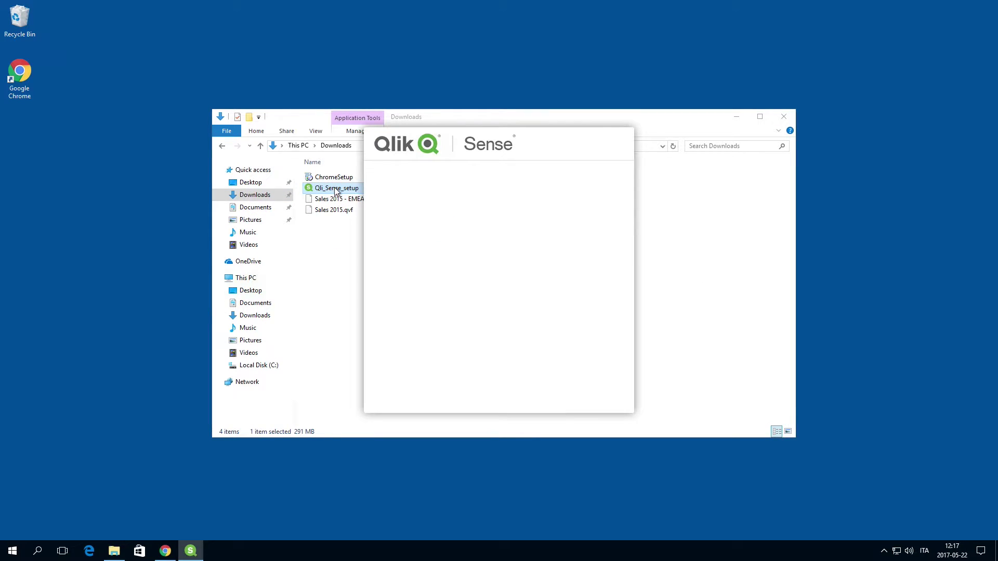
left_click(779, 117)
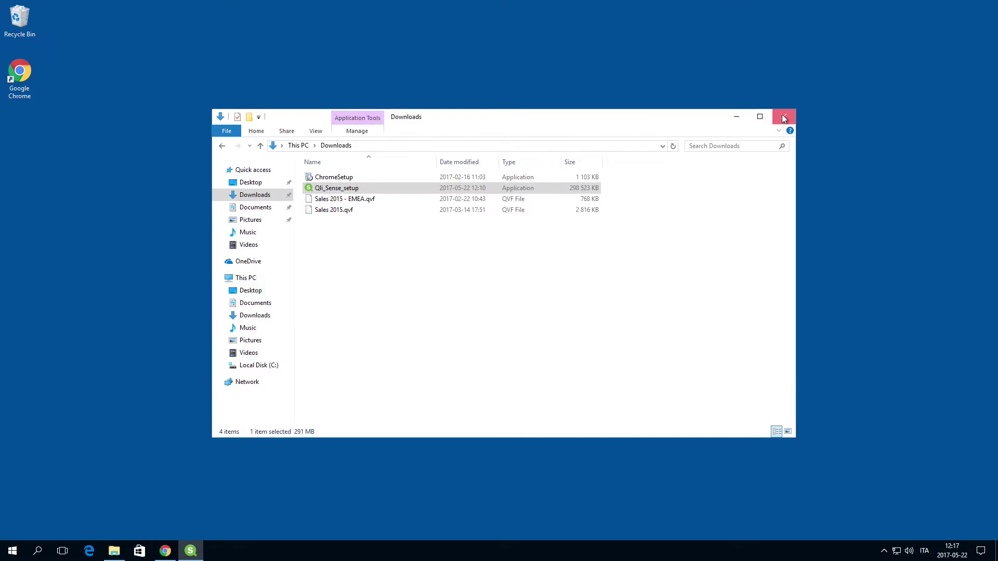
Start the installation, accept the license agreement and choose to create a new cluster
left_click(458, 253)
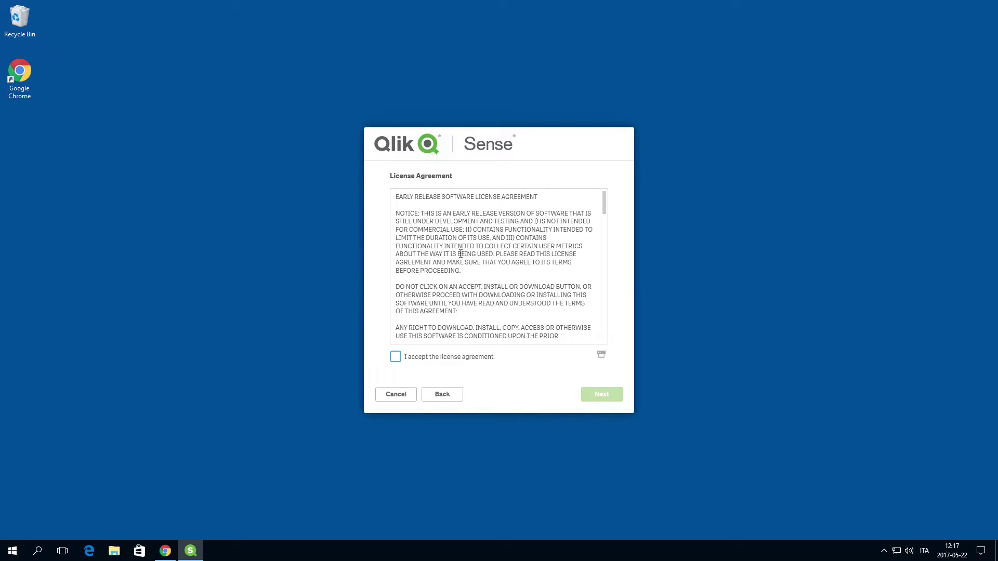
left_click(395, 356)
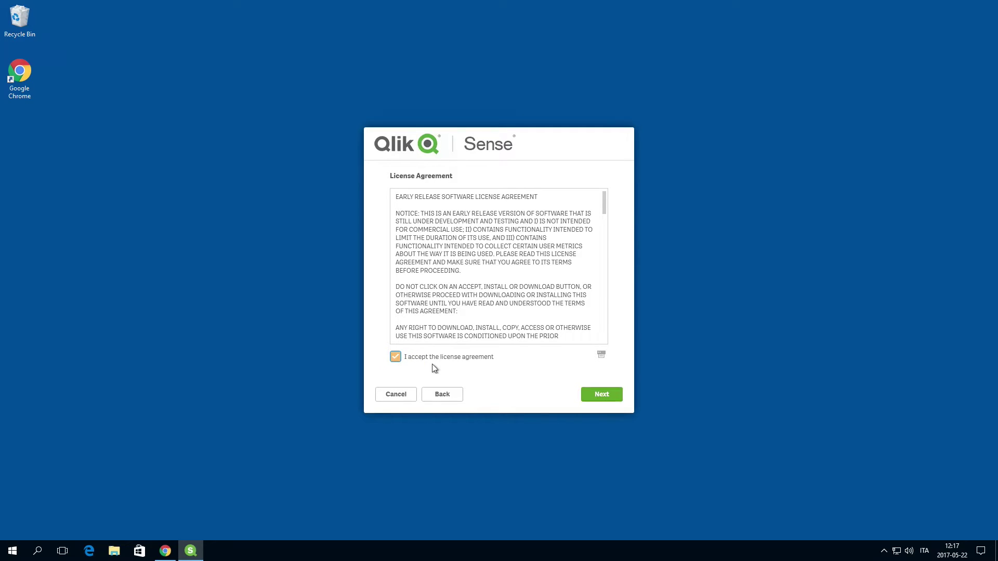
left_click(598, 394)
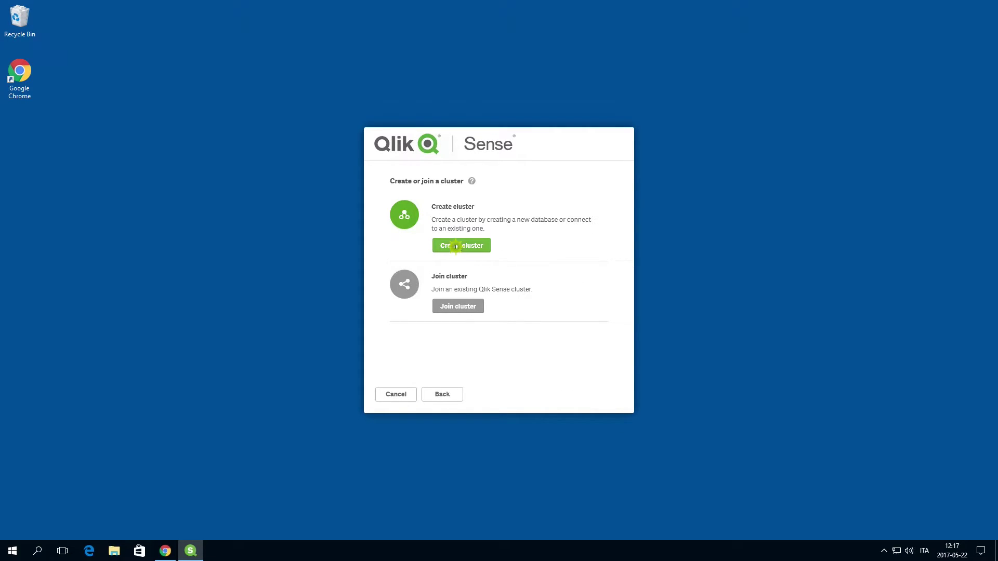
left_click(457, 245)
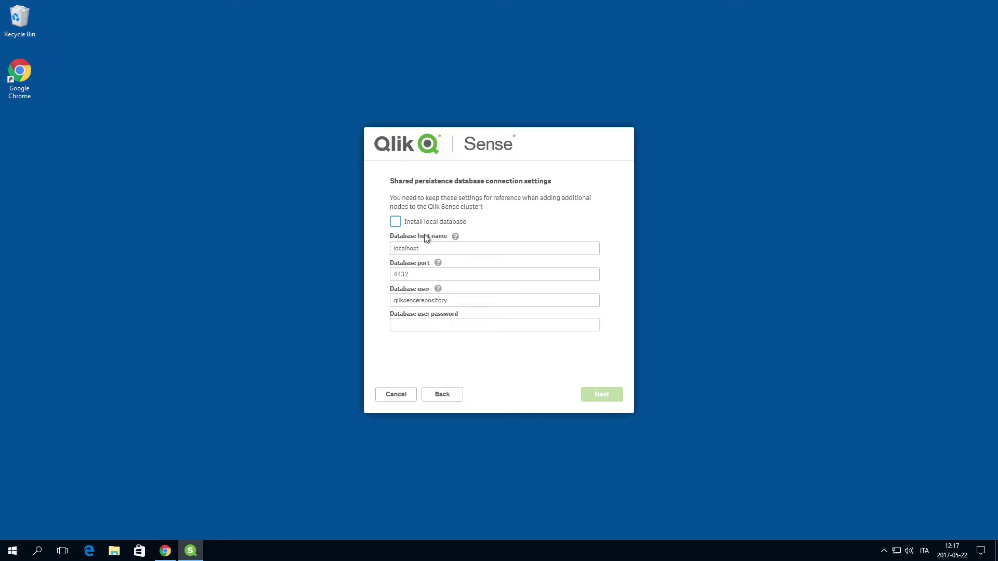
Choose to install a local database and enter and confirm the database user password
left_click(396, 223)
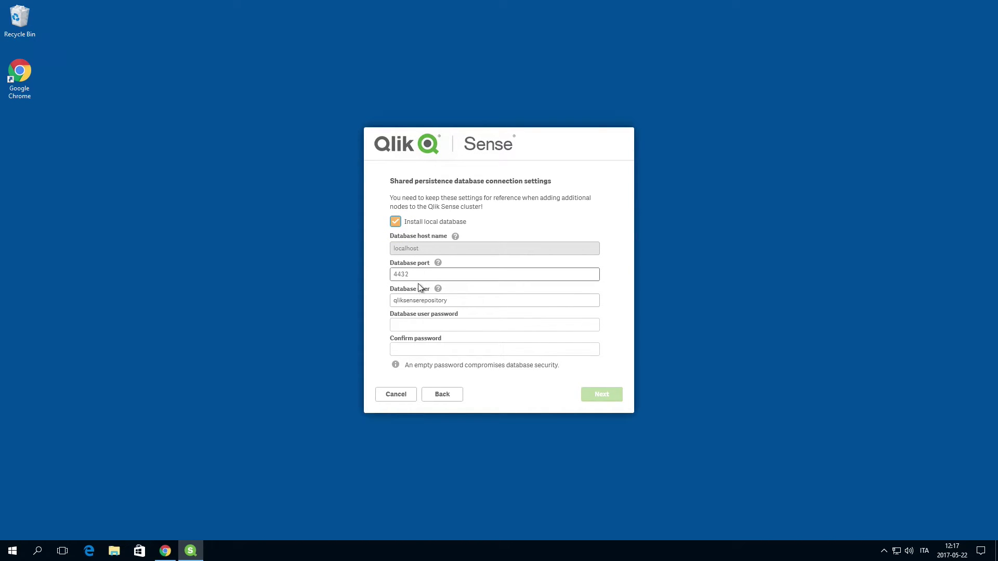
left_click(414, 299)
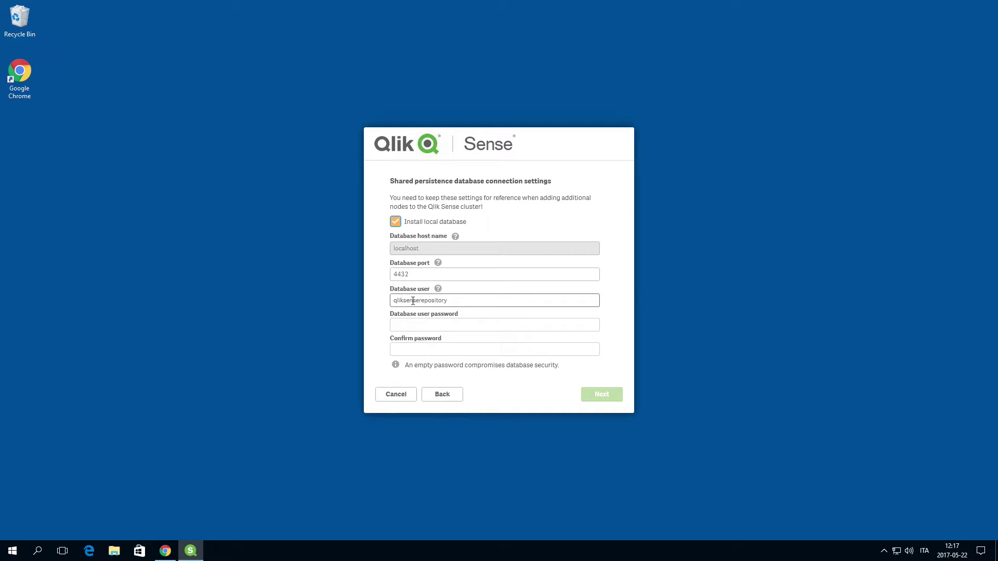
left_click(415, 326)
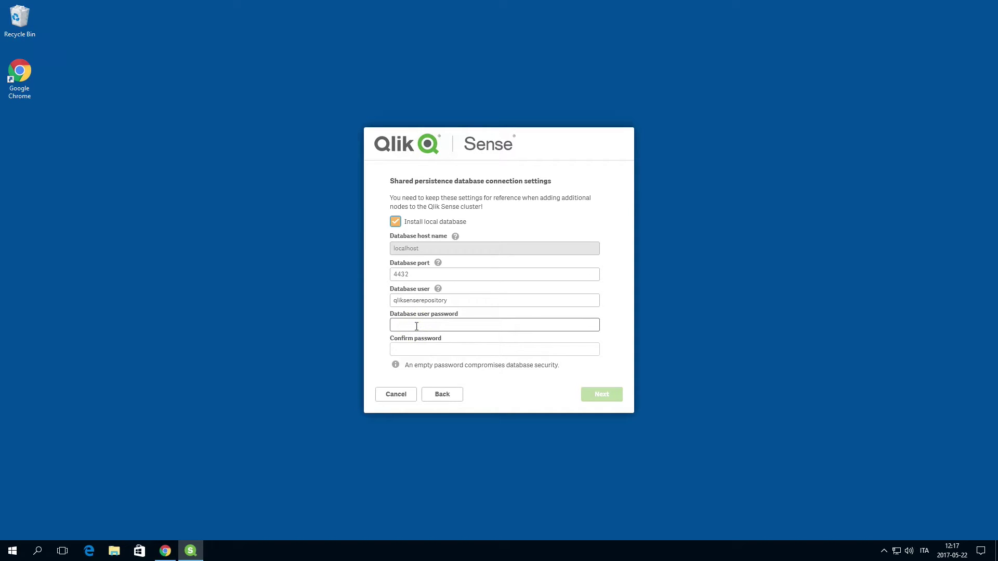
type("*****")
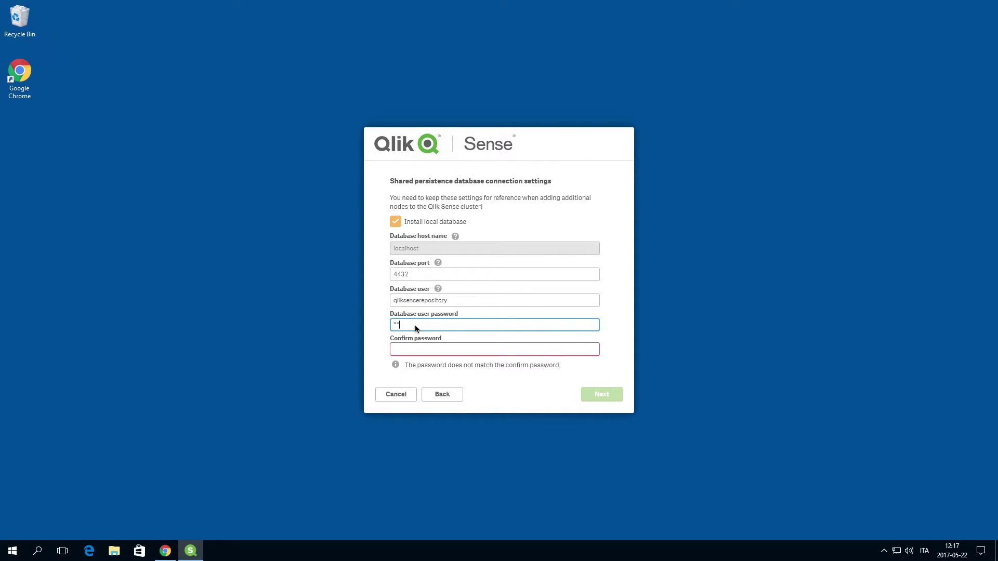
key("Tab")
type("*")
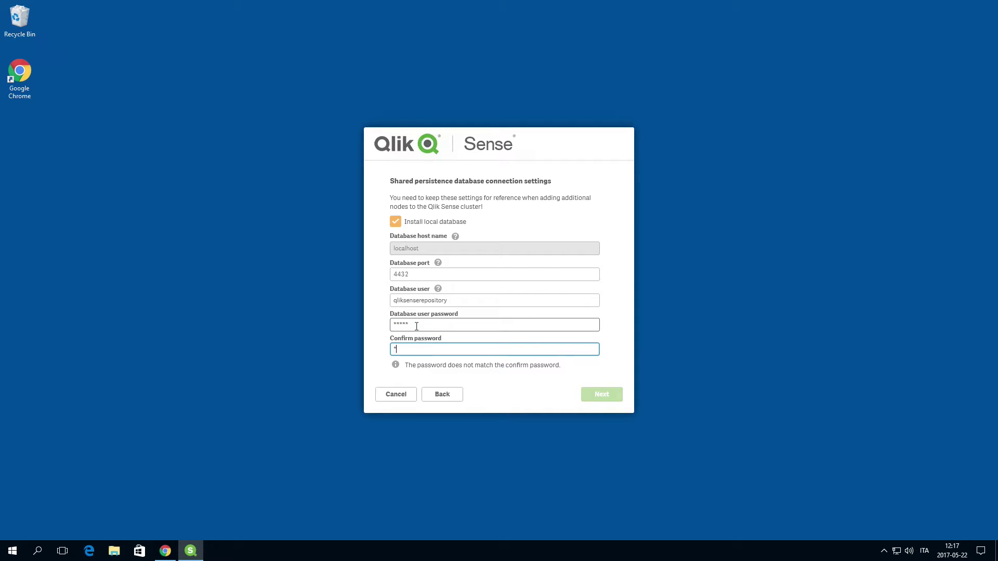
type("****")
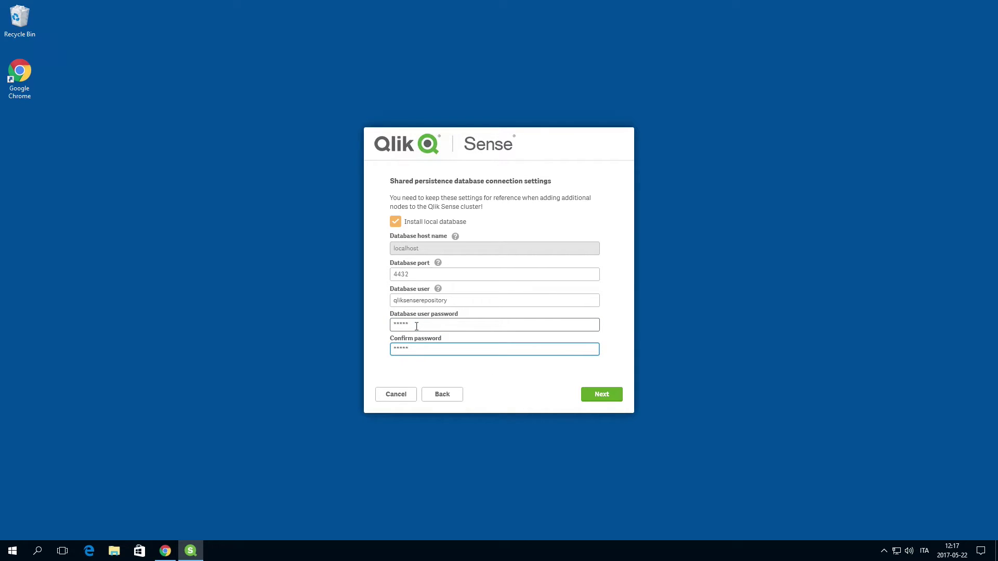
Enable the database service listener with listen address * and IP range 0.0.0.0/0
left_click(600, 396)
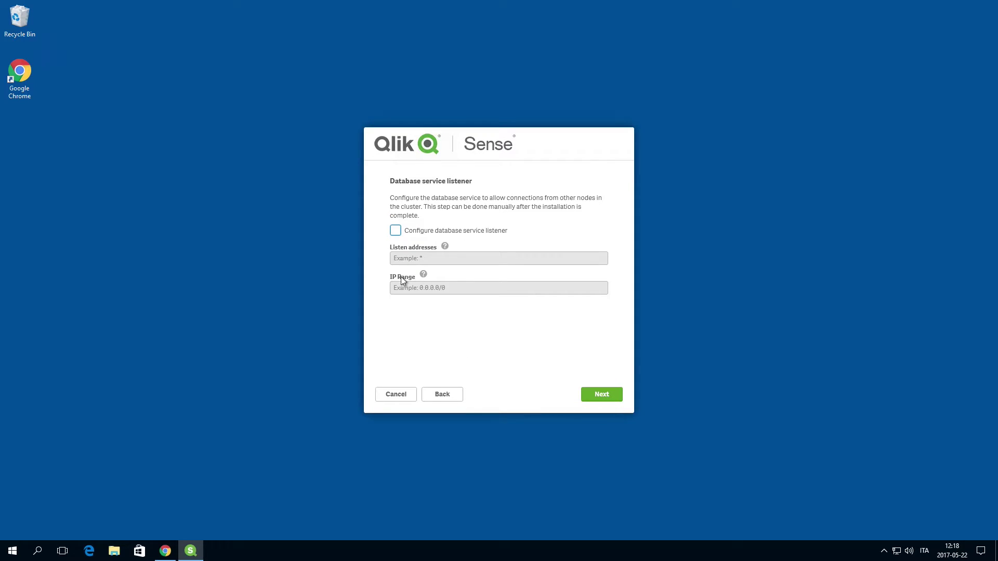
left_click(396, 233)
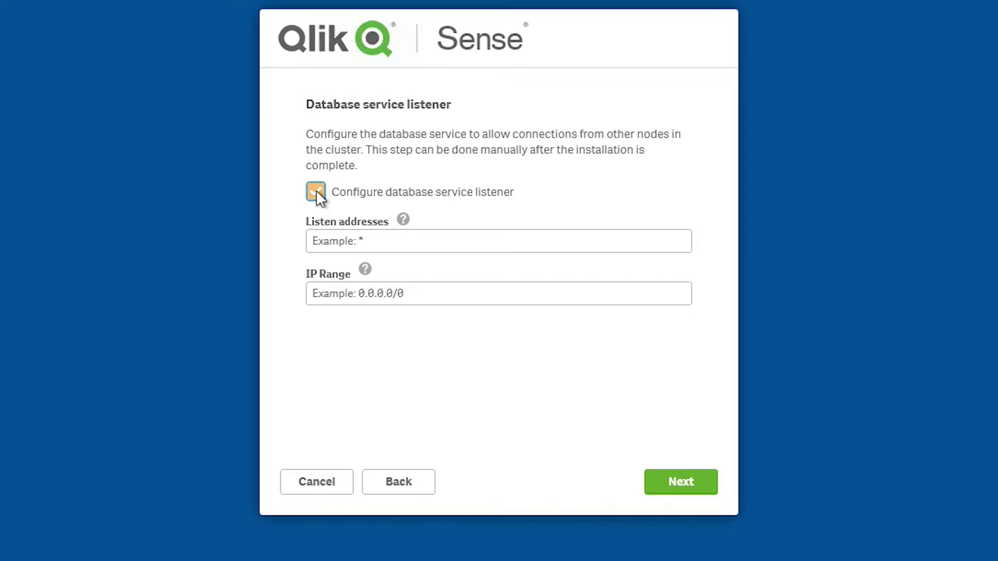
left_click_drag(360, 240, 236, 238)
key("BackSpace")
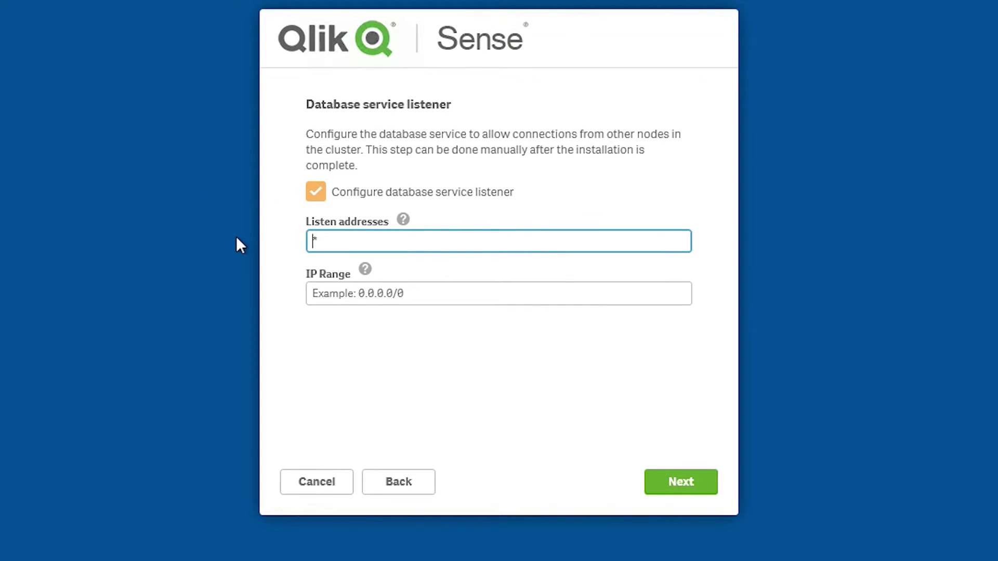
left_click(355, 293)
left_click_drag(298, 293, 374, 293)
key("BackSpace")
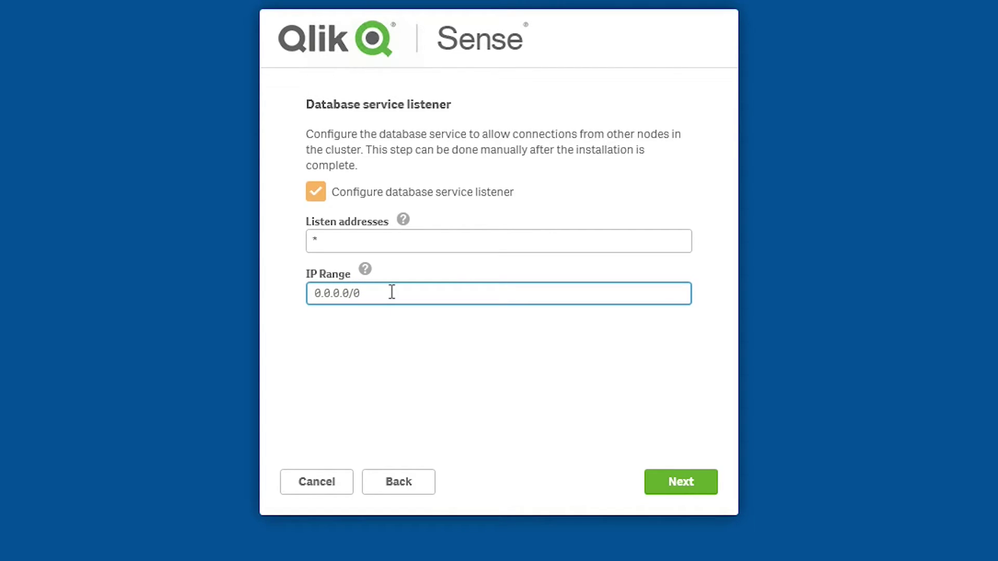
left_click(392, 293)
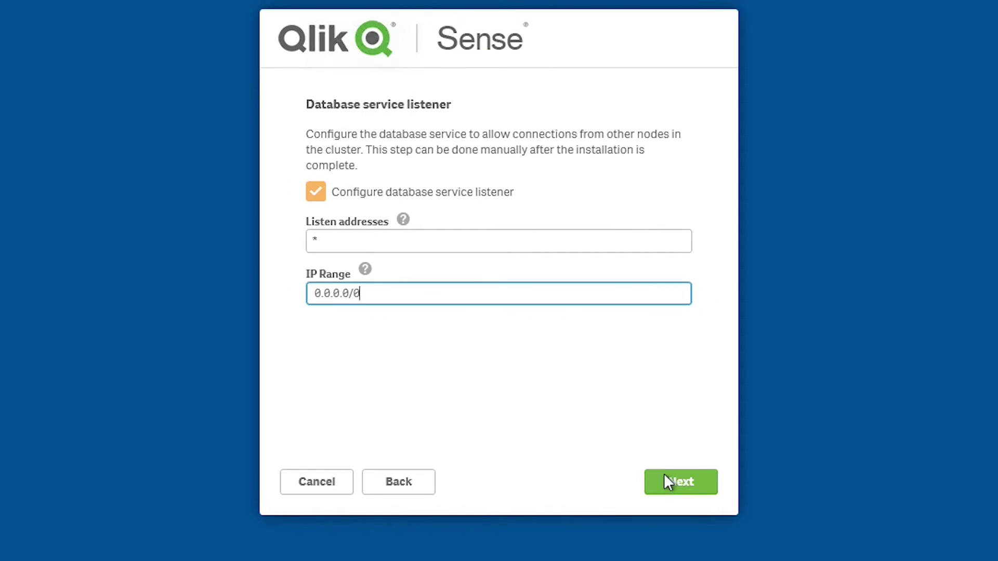
left_click(664, 476)
Copy the Qlik Share folder's network path from its Sharing properties on Local Disk (C:)
left_click(114, 550)
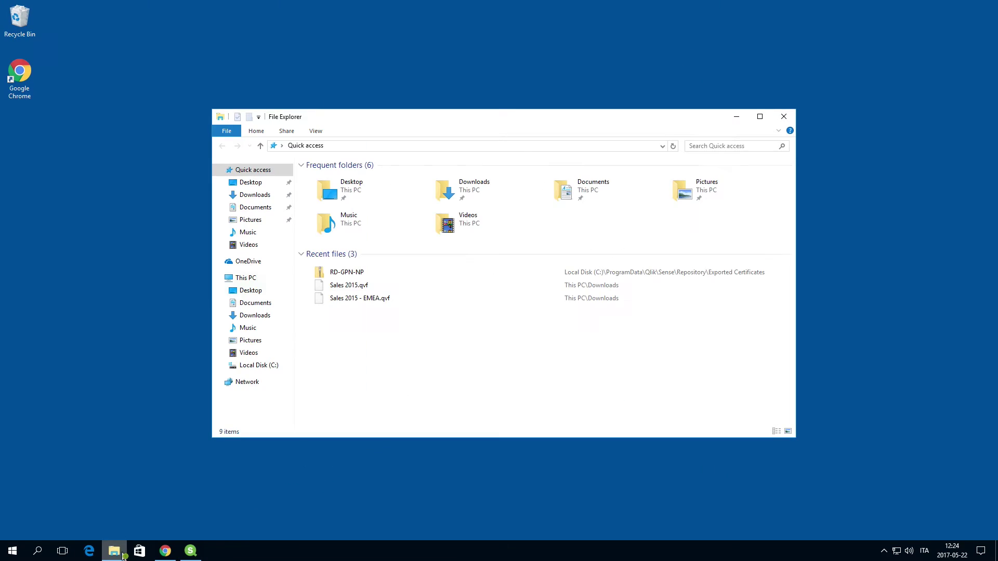
left_click(265, 367)
right_click(332, 221)
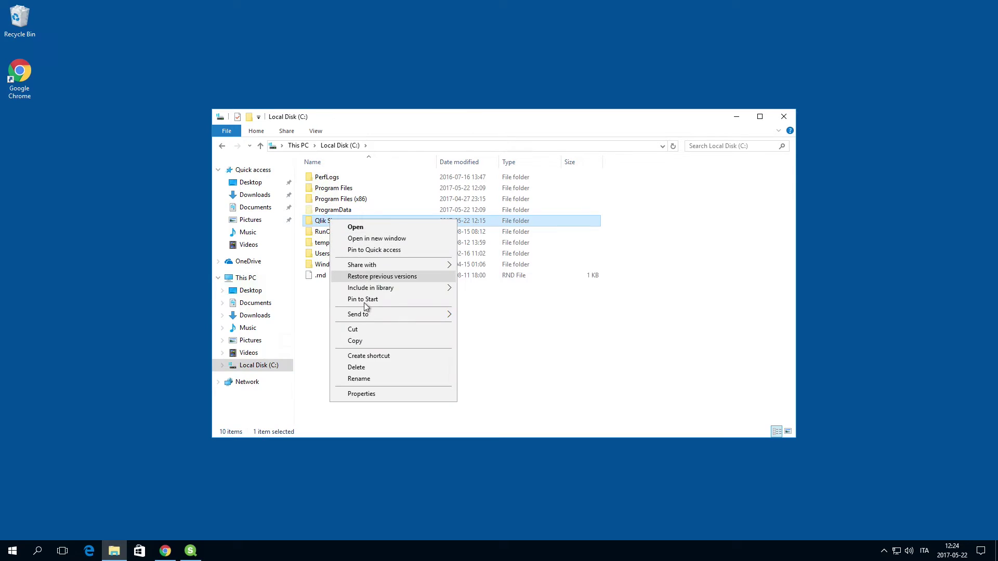
left_click(378, 394)
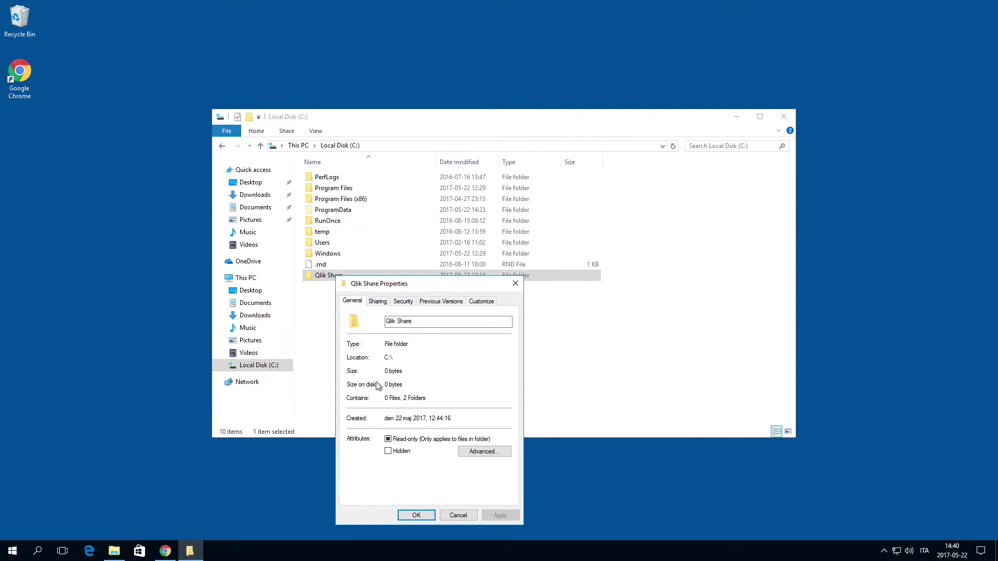
left_click(377, 302)
left_click(415, 358)
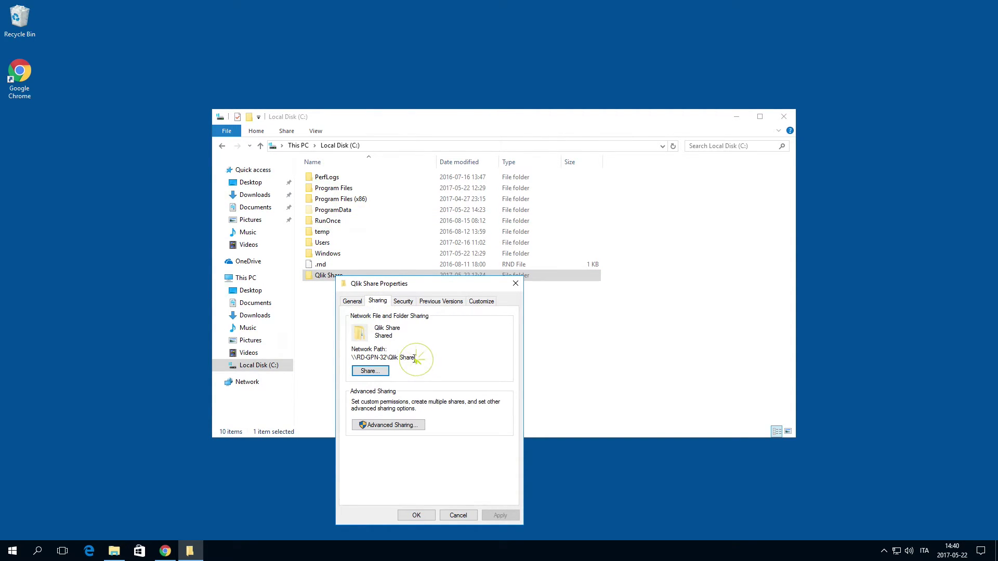
left_click_drag(414, 358, 352, 359)
right_click(355, 358)
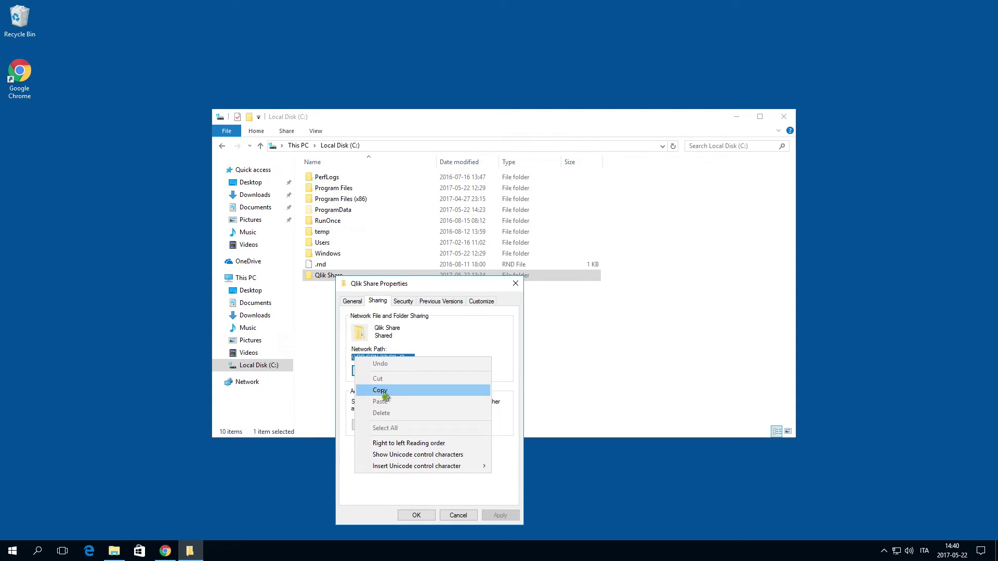
left_click(380, 390)
left_click(515, 283)
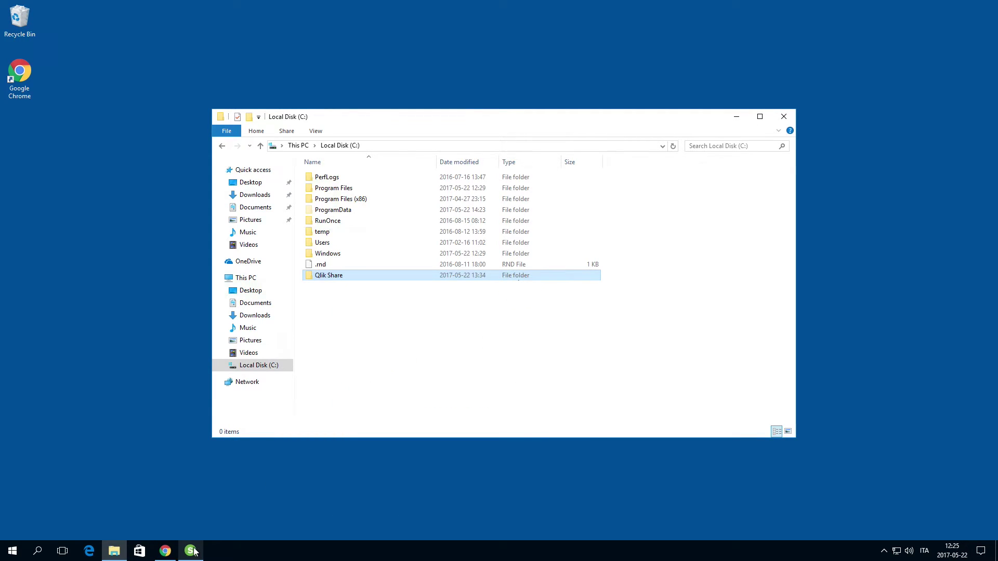
left_click(191, 551)
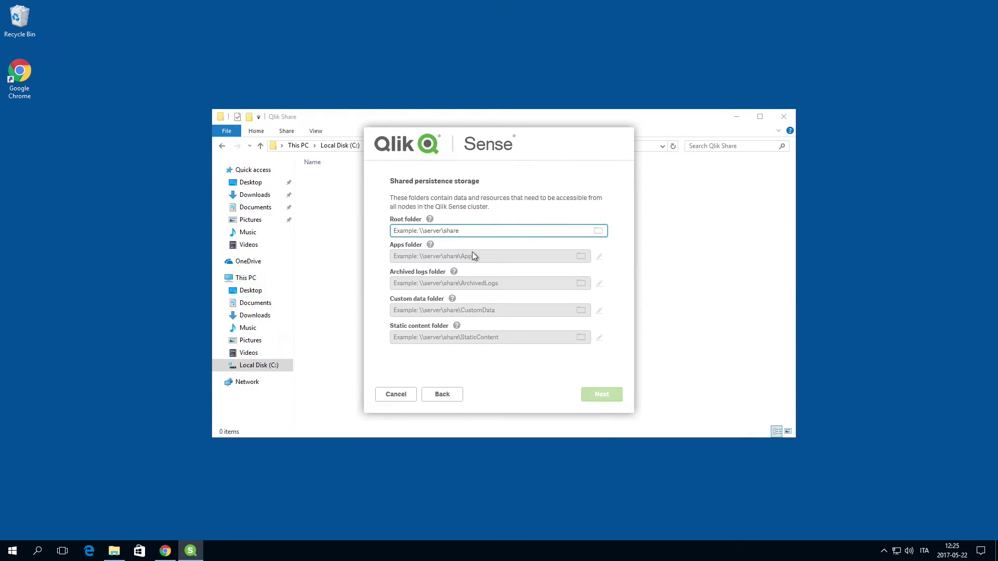
Set the shared persistence root to \\RD-GPN-32\Qlik Share and keep install location C:\Program Files\Qlik\Sense
key("ctrl+v")
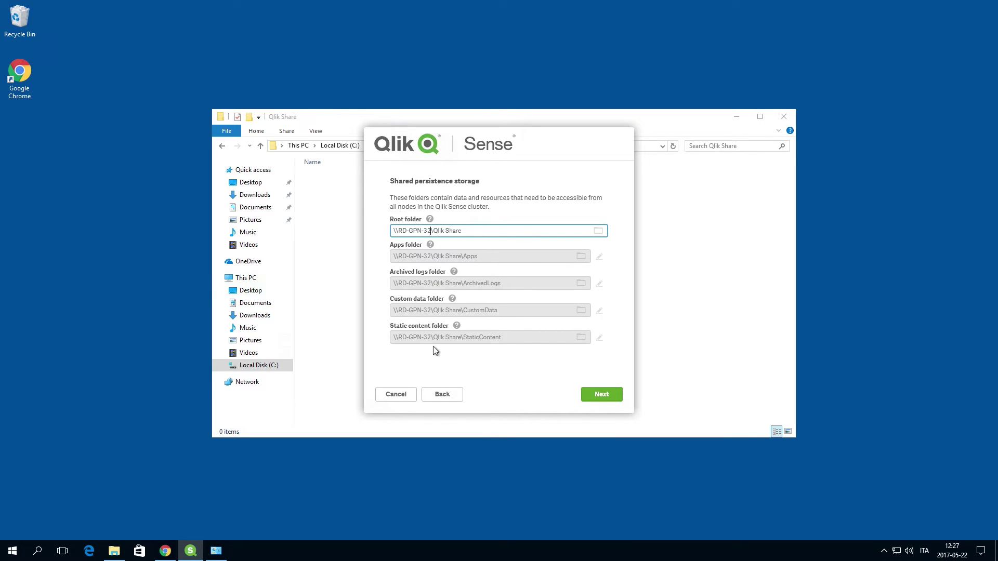
left_click(593, 395)
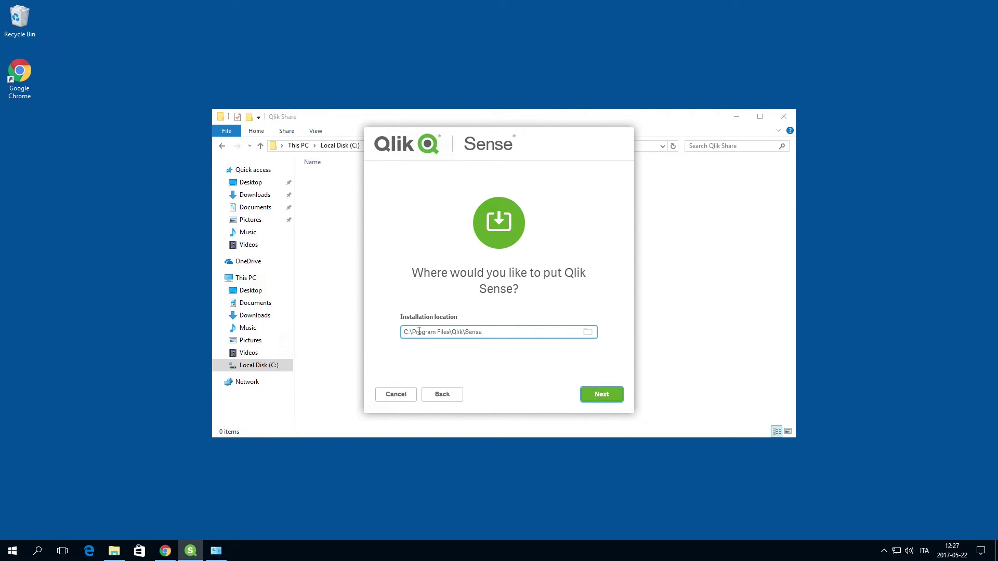
left_click(597, 394)
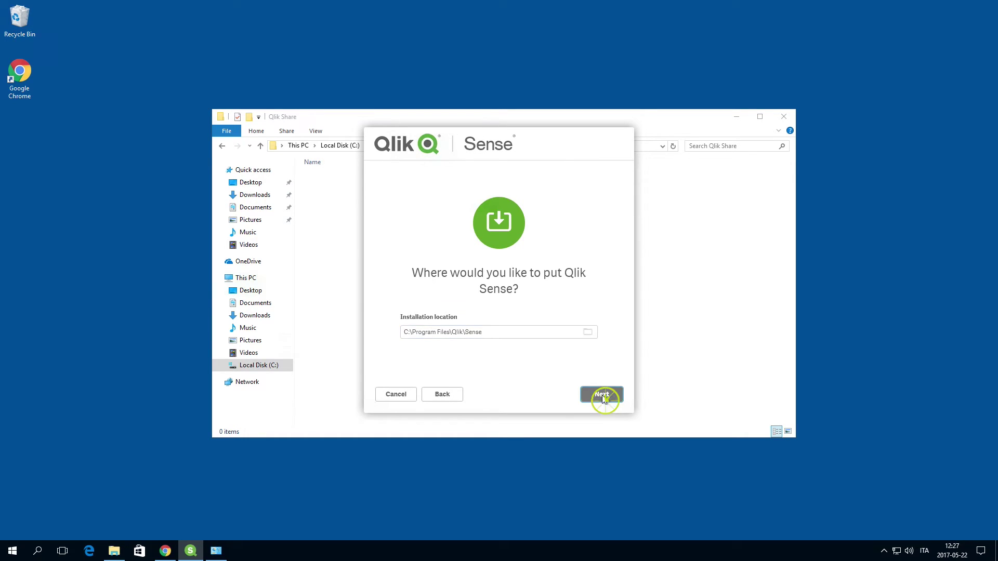
Set and confirm the superuser password, enter service account credentials, and accept the host name
type("*****")
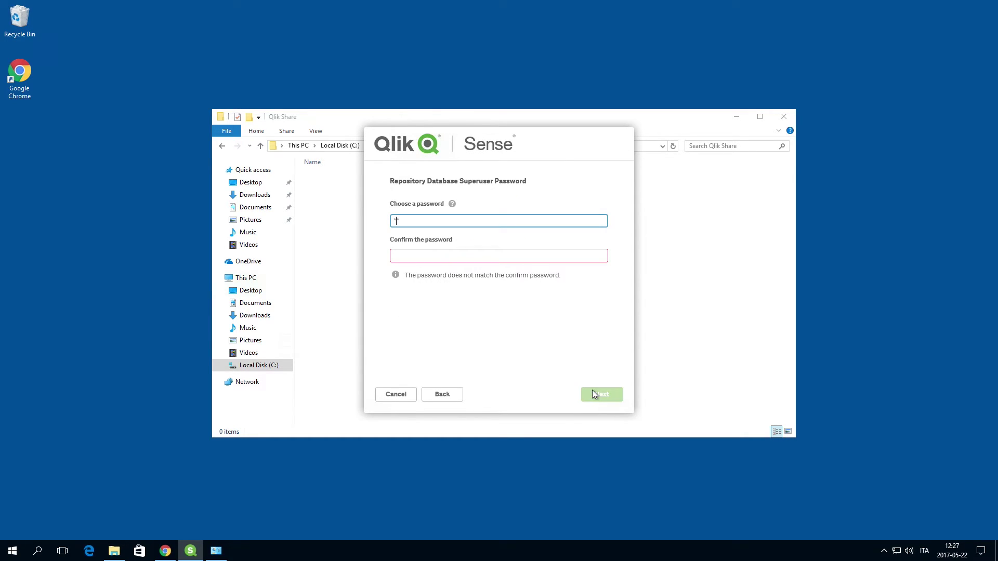
key("Tab")
type("*****")
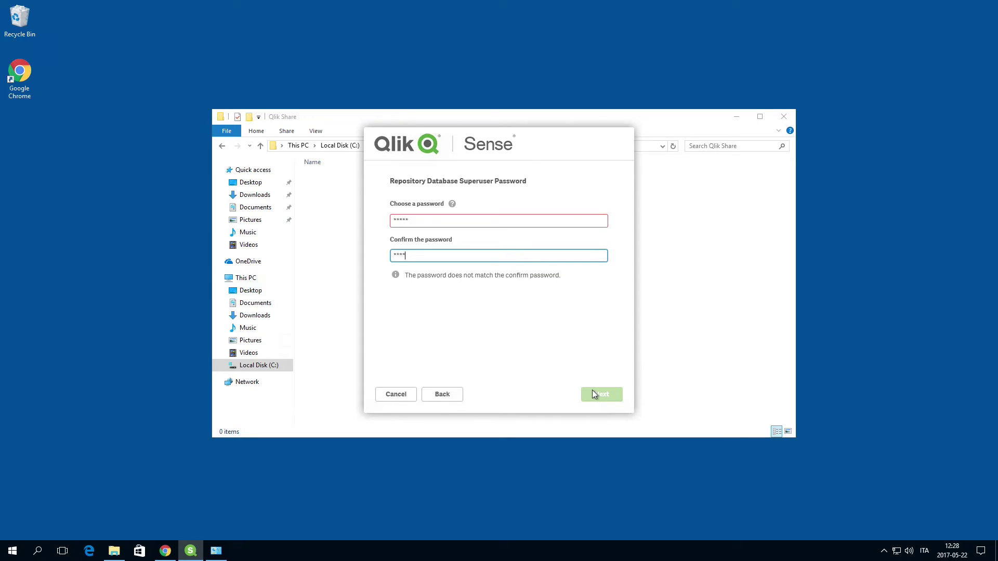
left_click(607, 393)
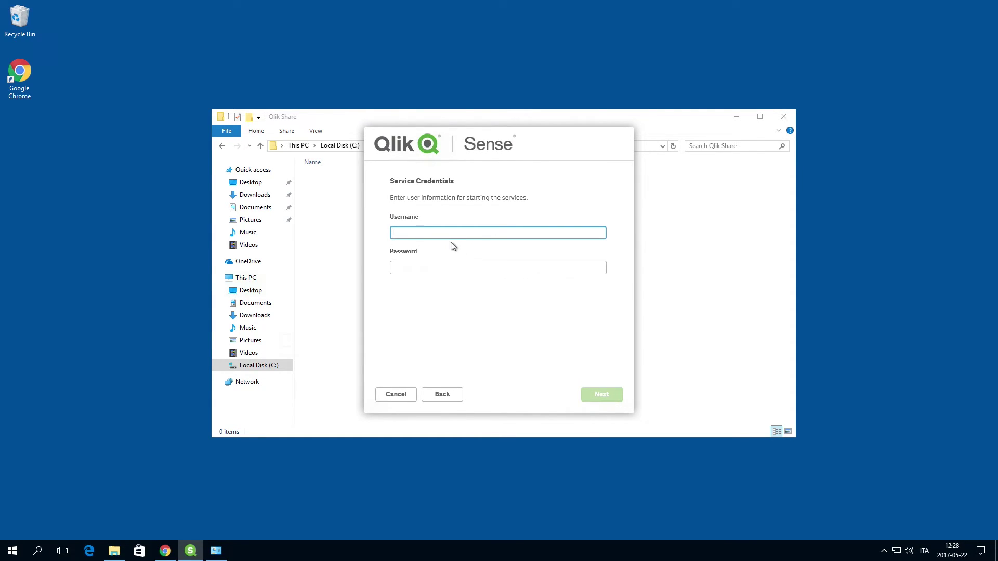
type("qtsel\\gpn")
left_click(428, 265)
type("*********")
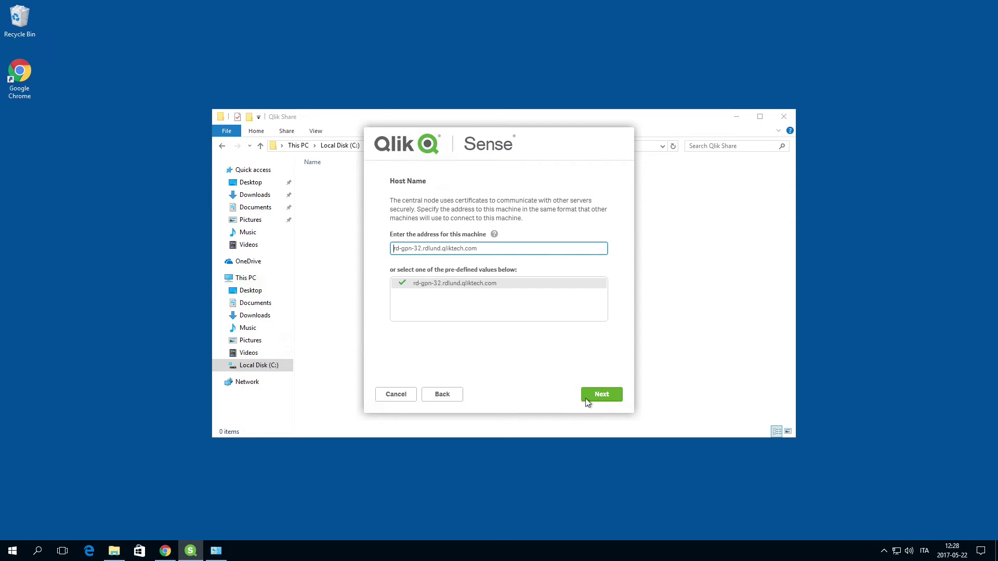
left_click(608, 396)
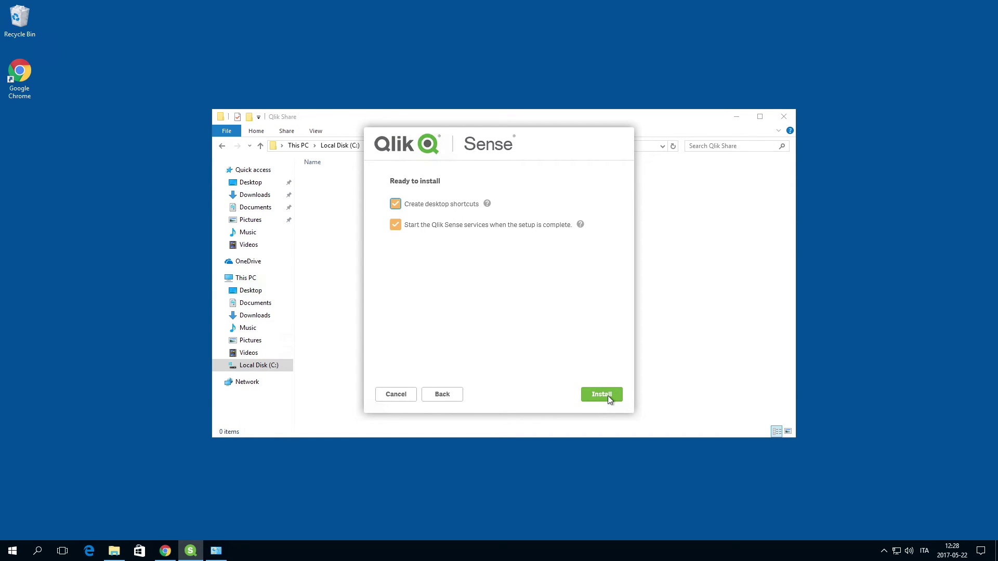
Start the Qlik Sense installation and approve the User Account Control prompt
left_click(607, 395)
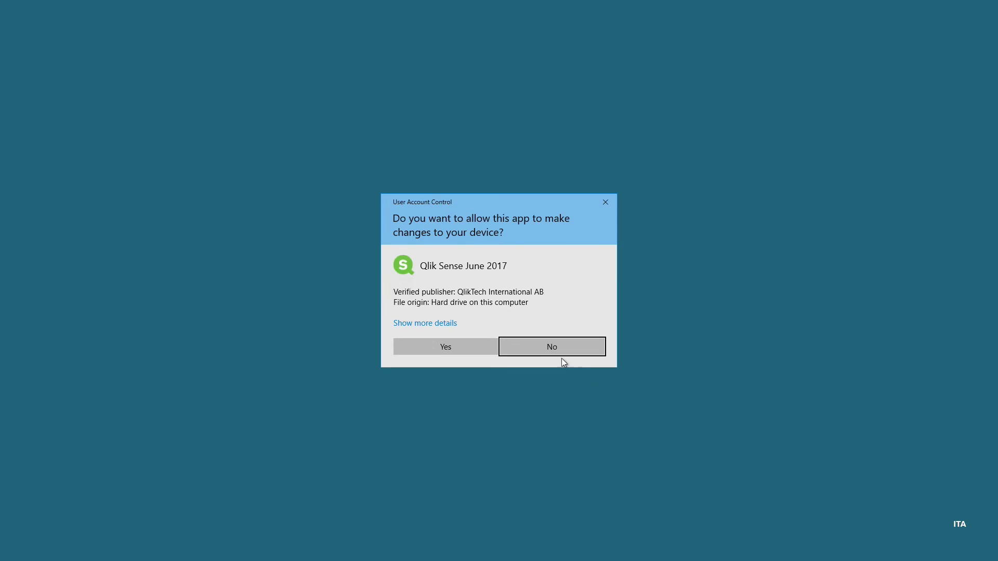
left_click(469, 352)
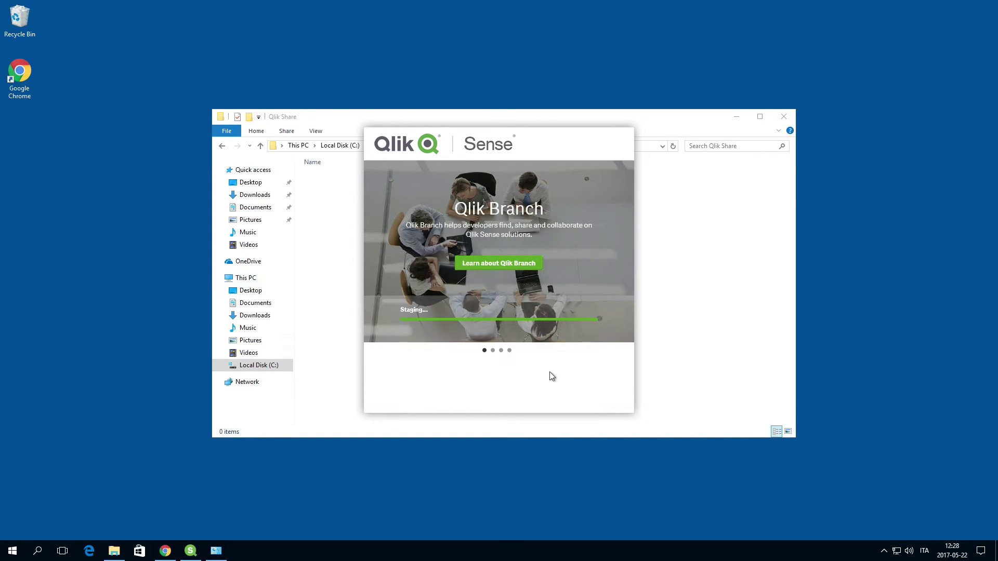